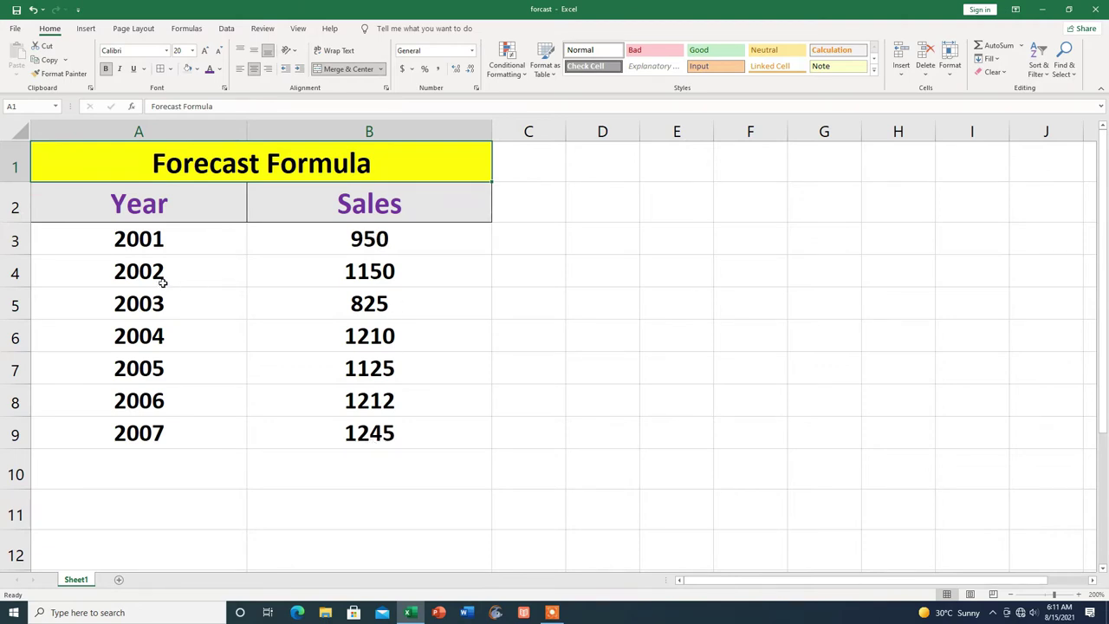
Step: Enter the year 2011 in A10, directly below 2007
key(ctrl+End)
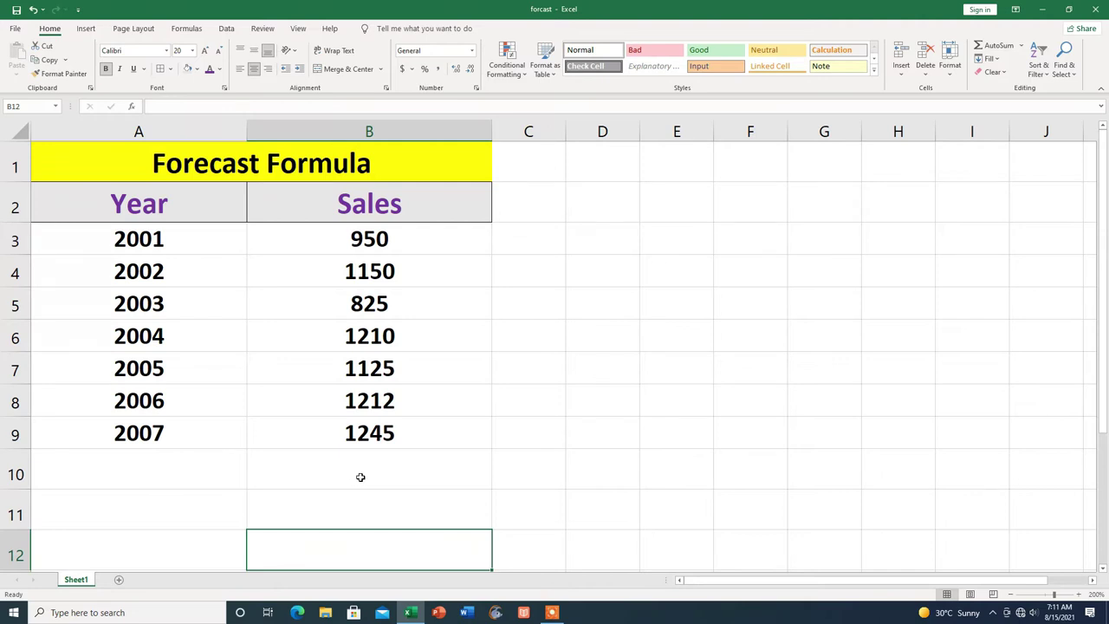
click(123, 470)
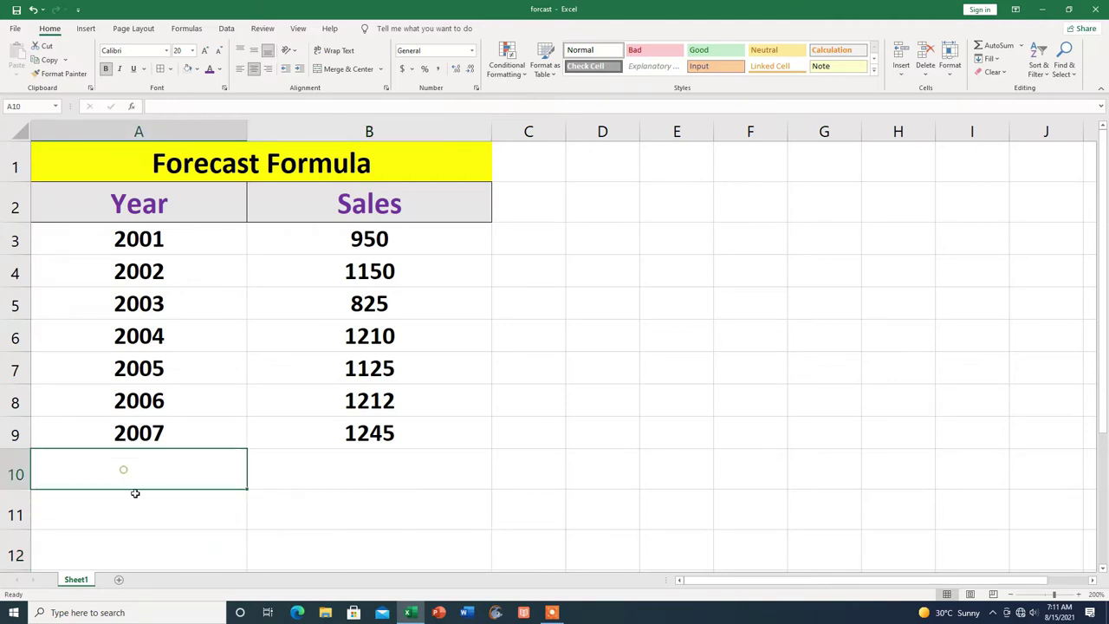
text(2011)
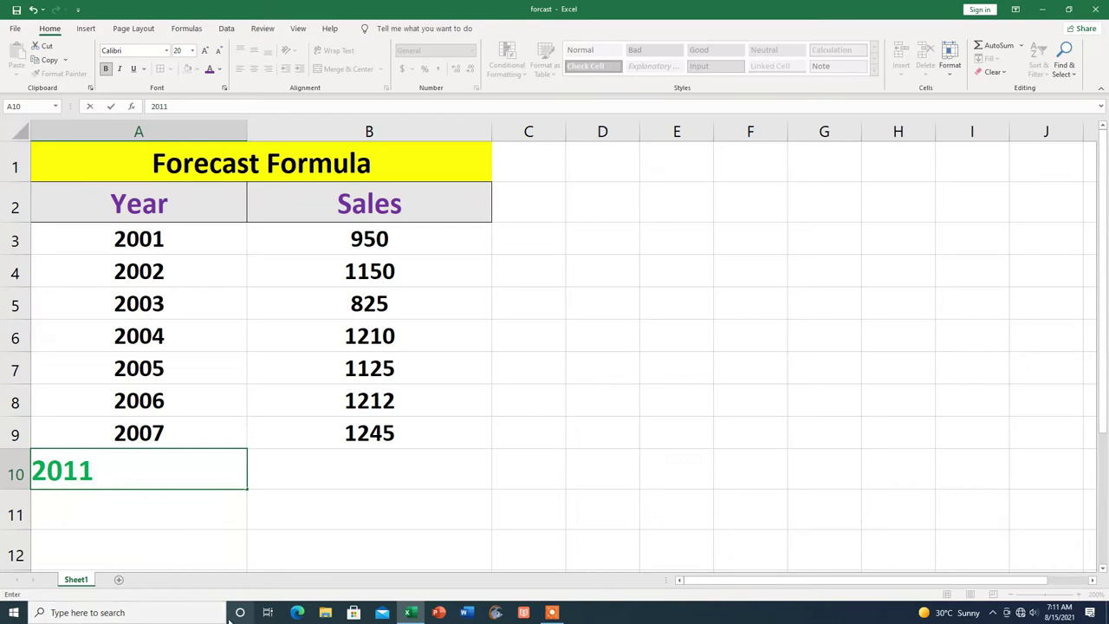
click(292, 476)
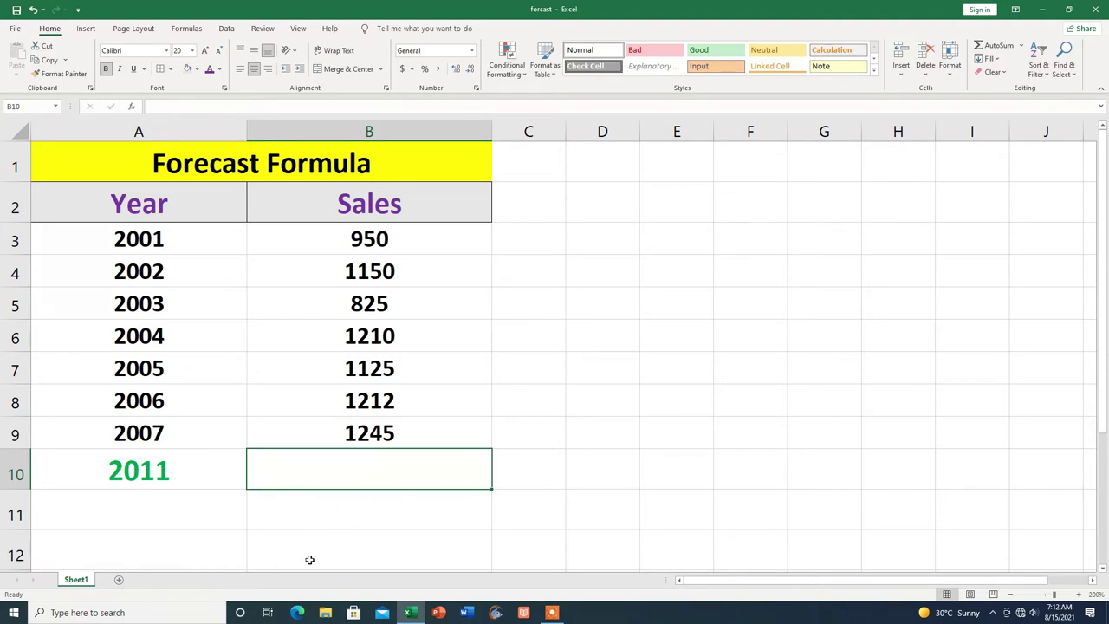
Step: Start a FORECAST formula in B10 using A10 (2011) as the year to predict
text(=)
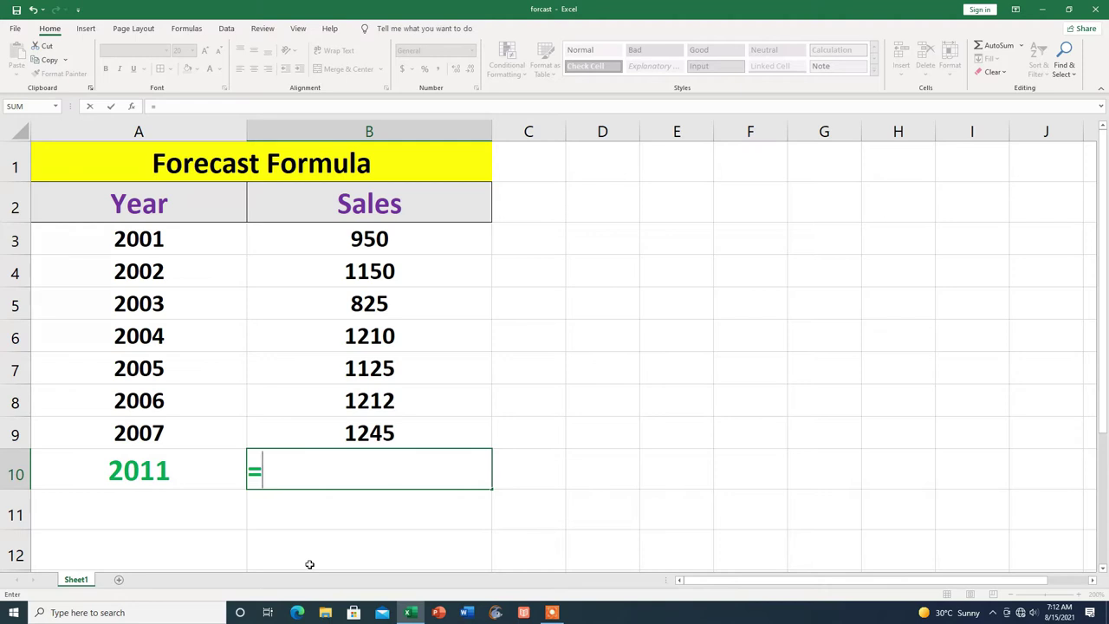
text(fo)
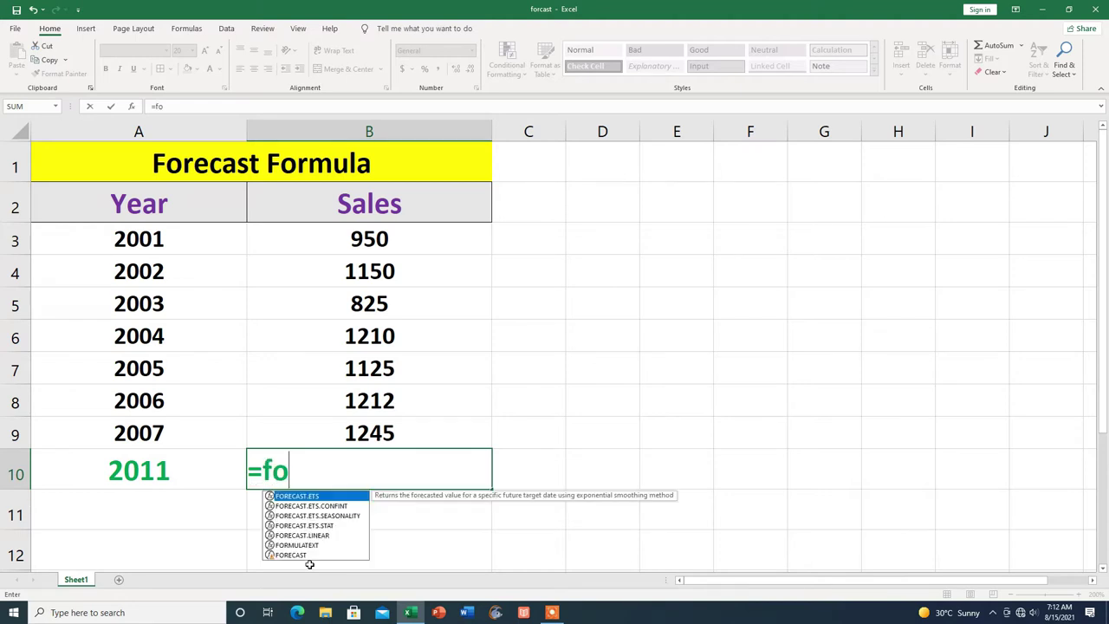
text(r)
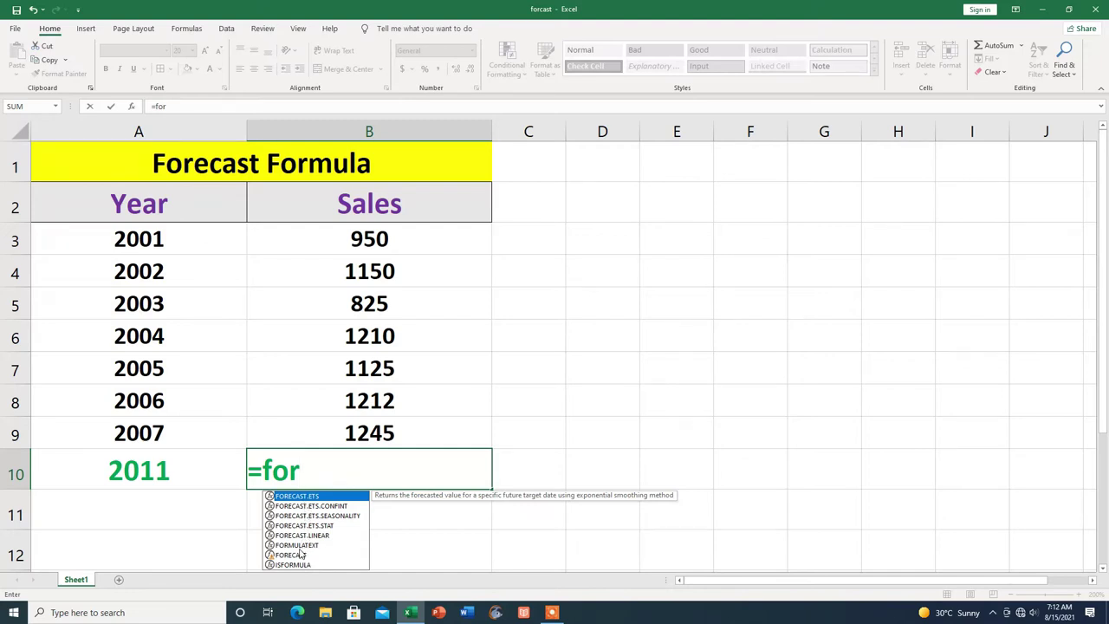
double_click(295, 555)
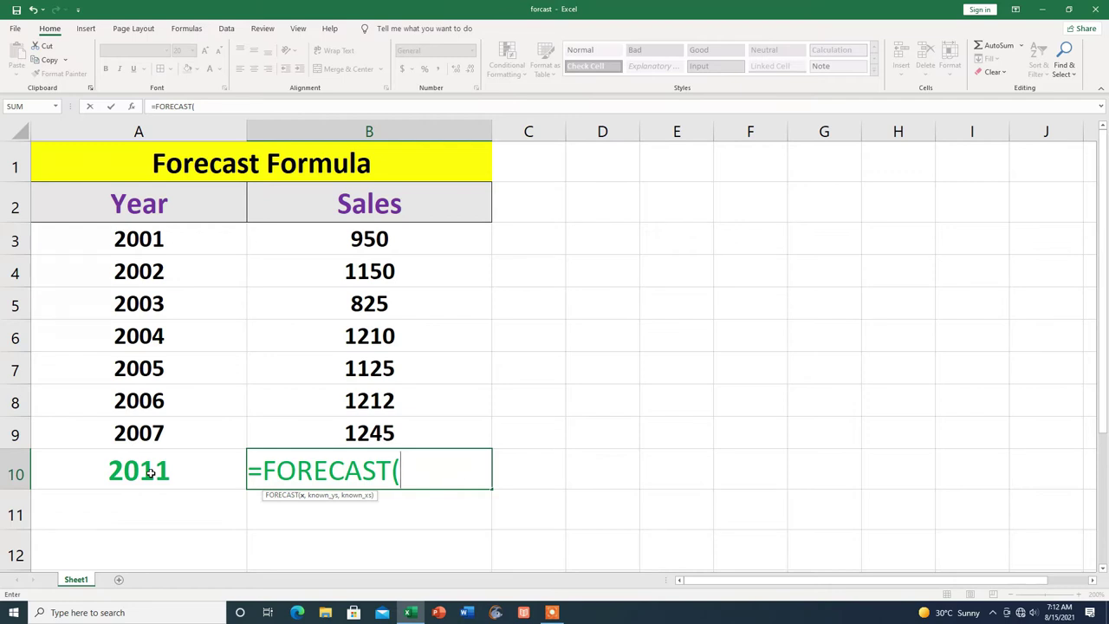
click(150, 473)
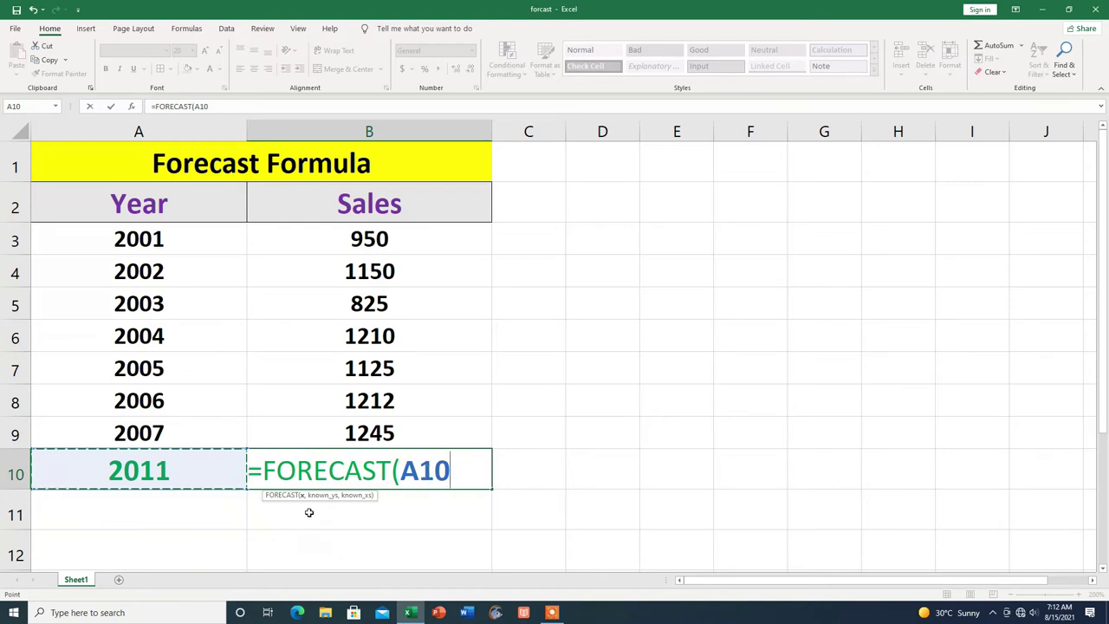
Step: Complete the formula as =FORECAST(A10,B3:B9,A3:A9), giving 1429.678571 for 2011
text(,)
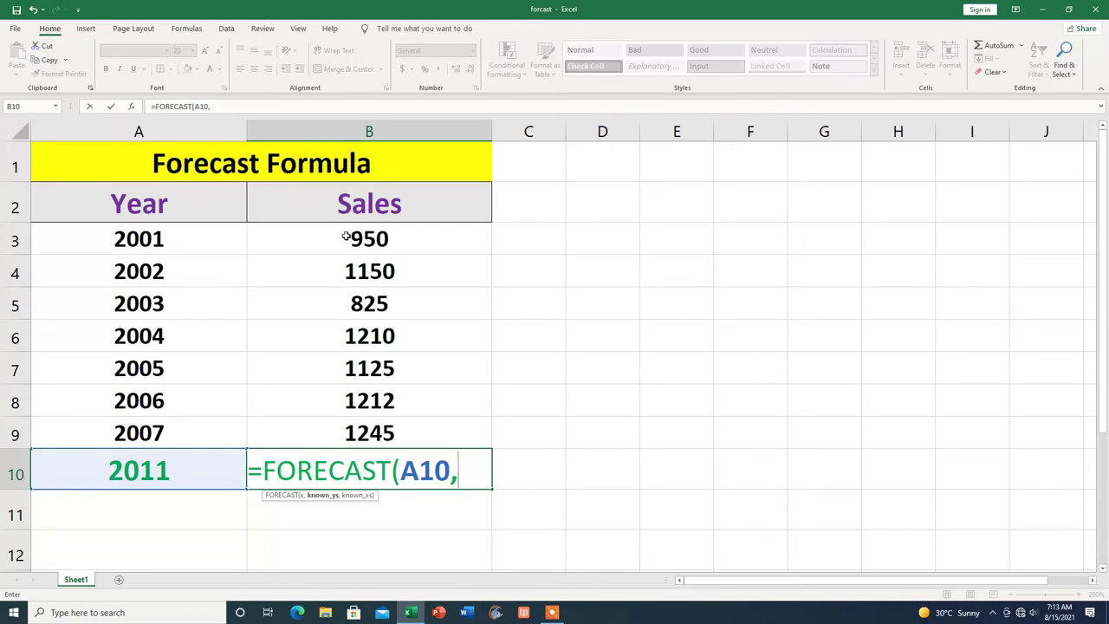
drag(346, 235, 347, 426)
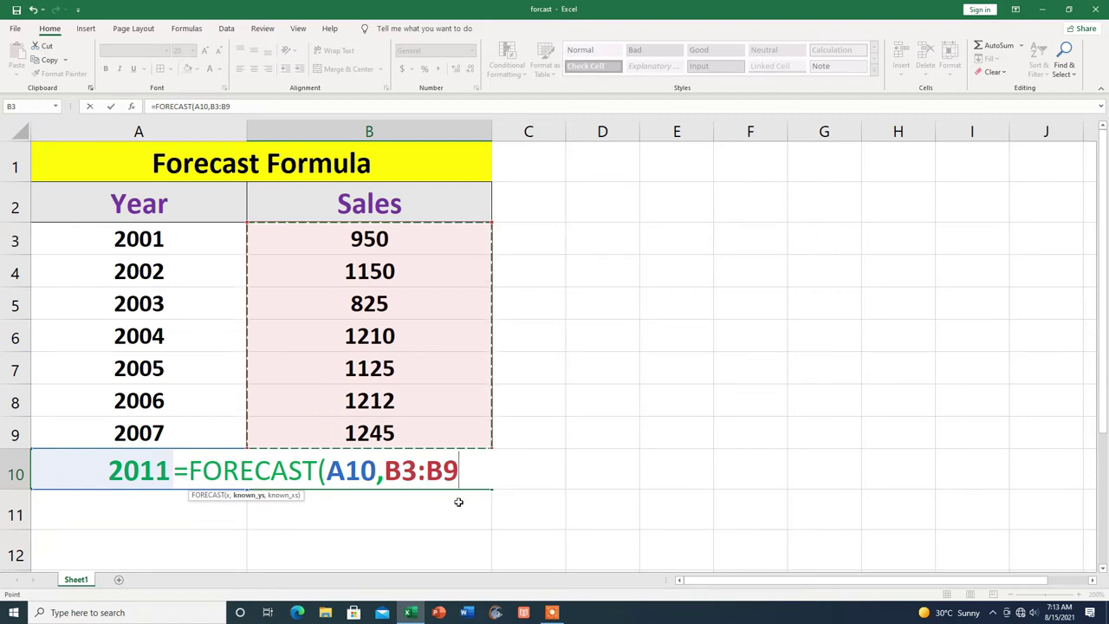
text(,)
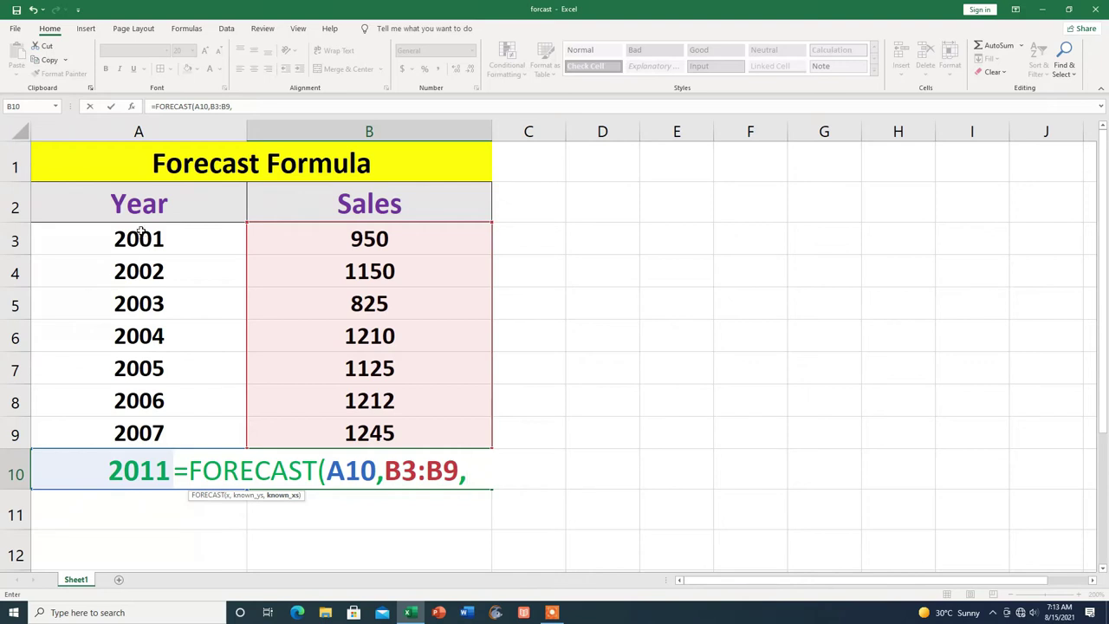
drag(140, 231, 130, 422)
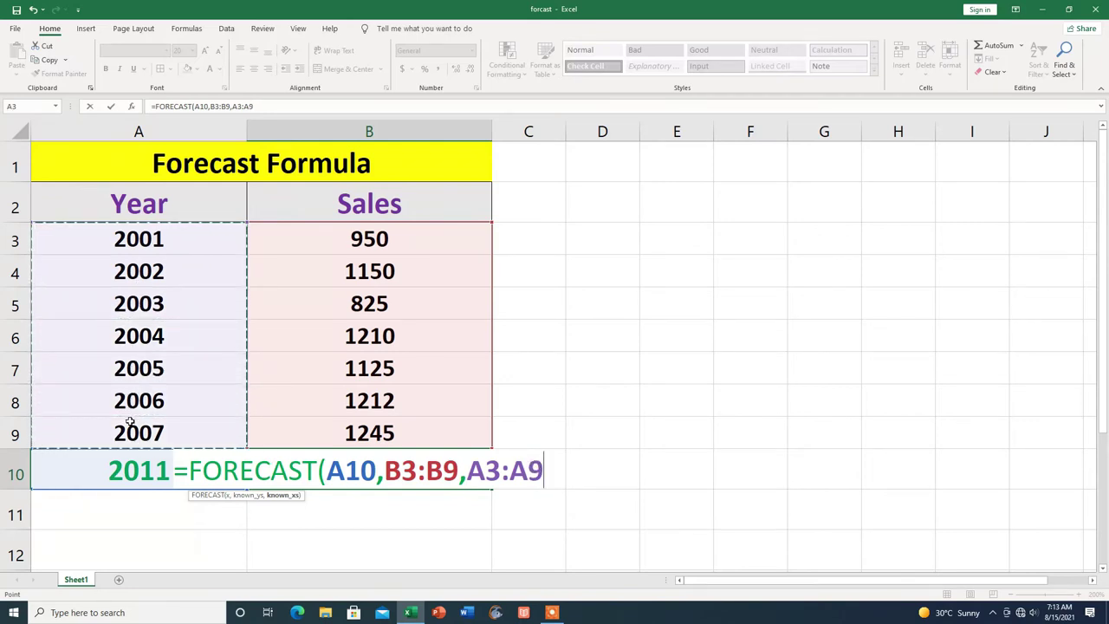
click(523, 486)
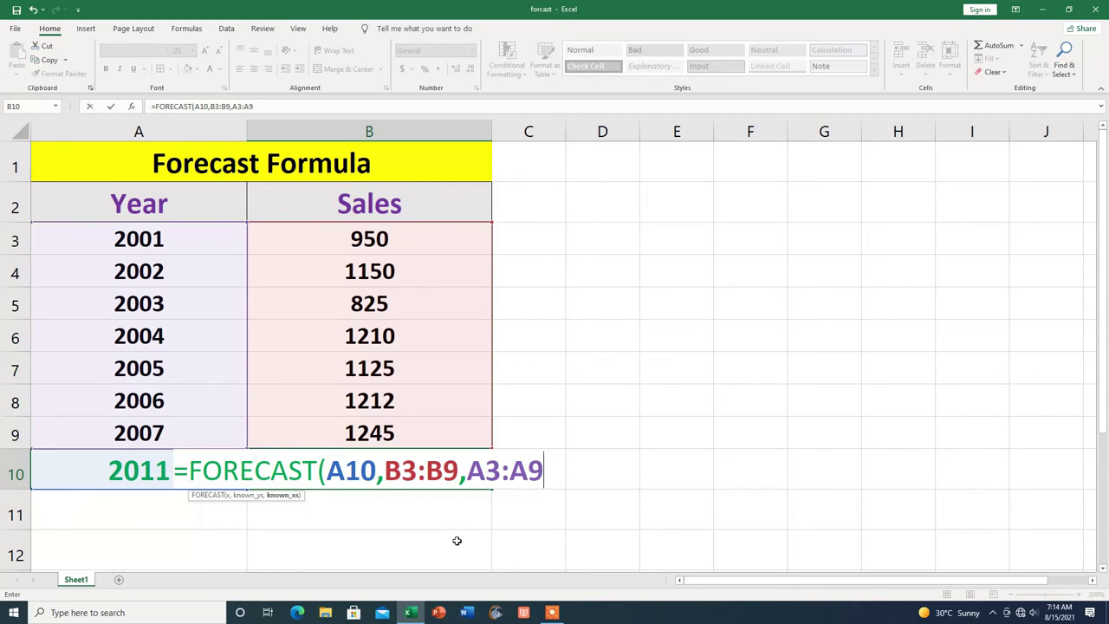
text())
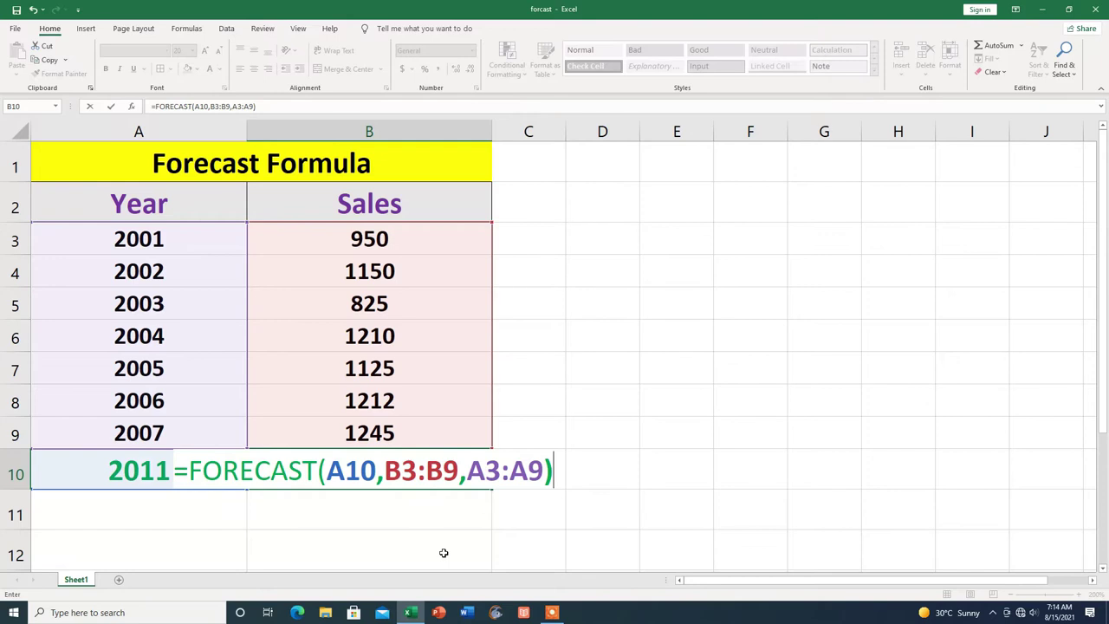
key(Return)
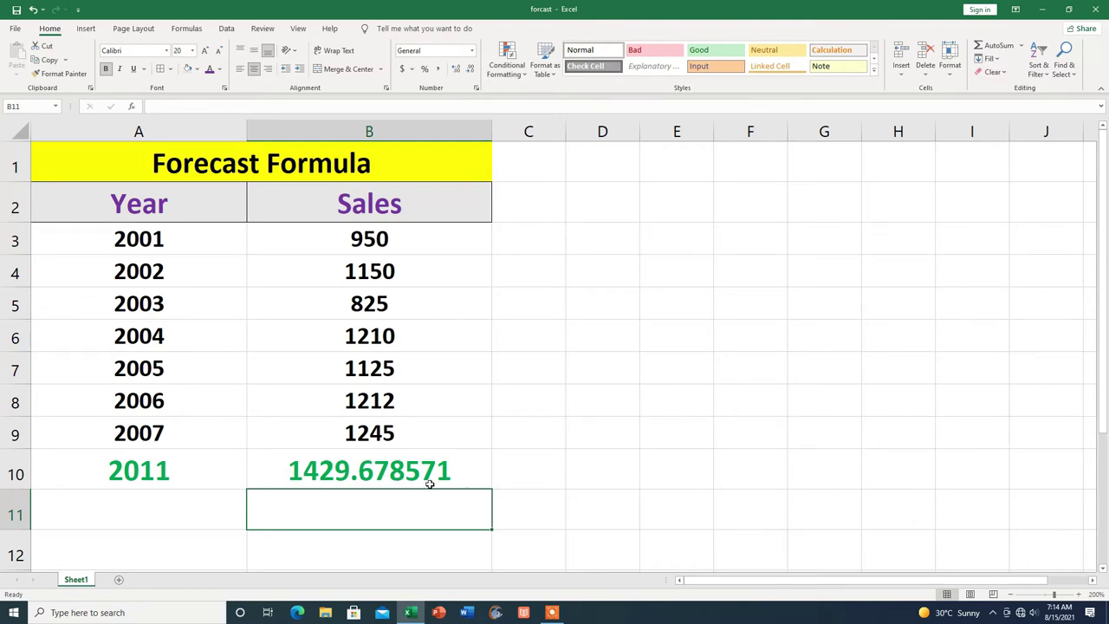
Step: Enter 2013 in A11 and 2017 in A12
click(129, 511)
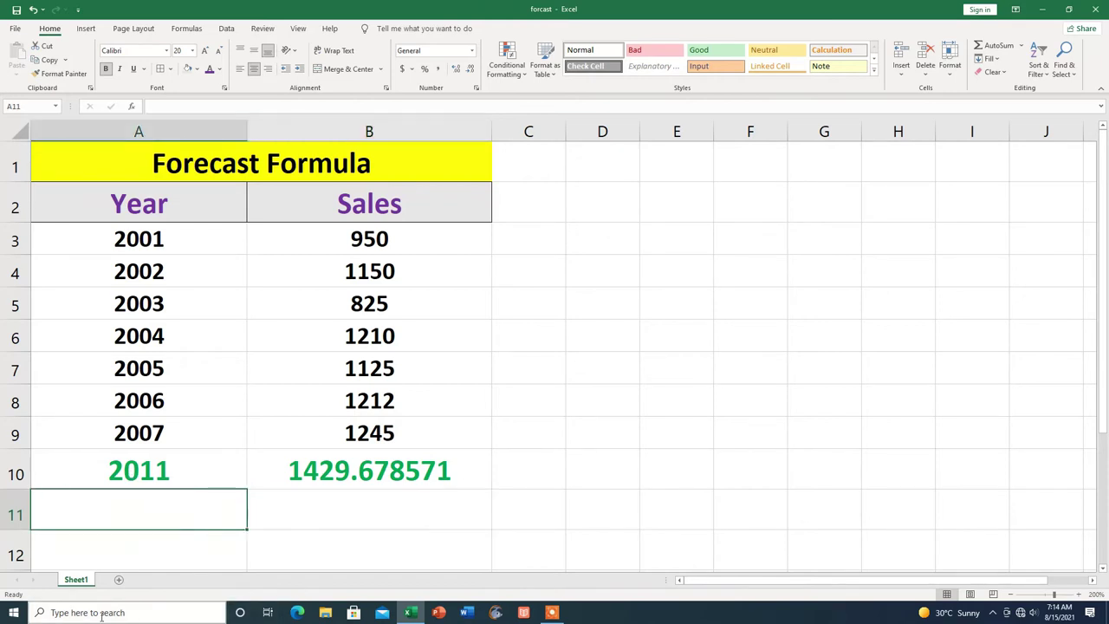
text(2013)
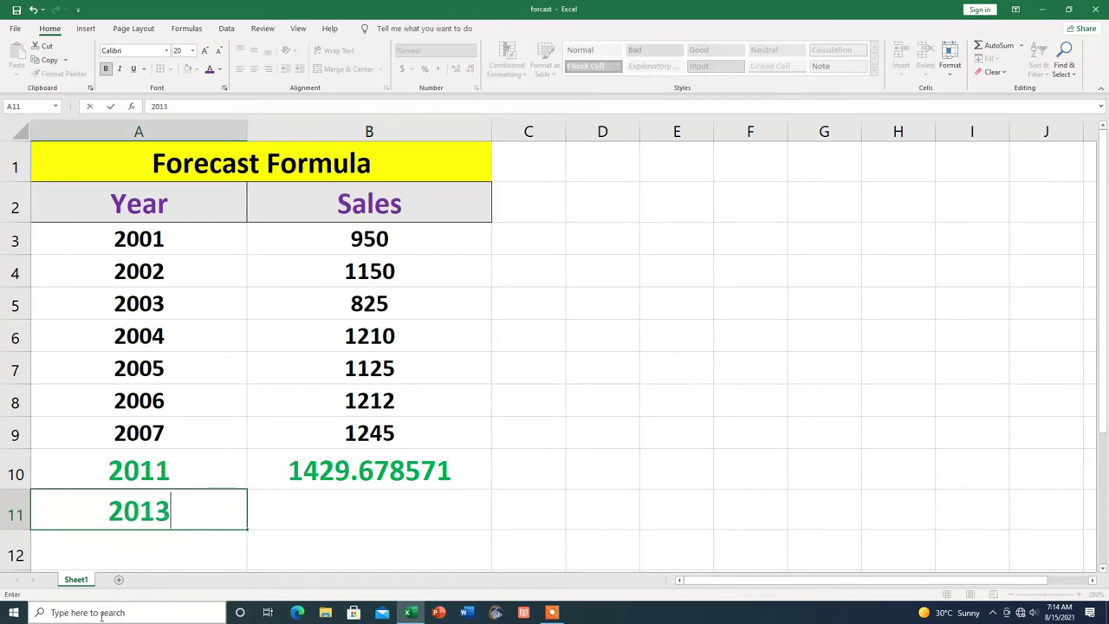
key(Return)
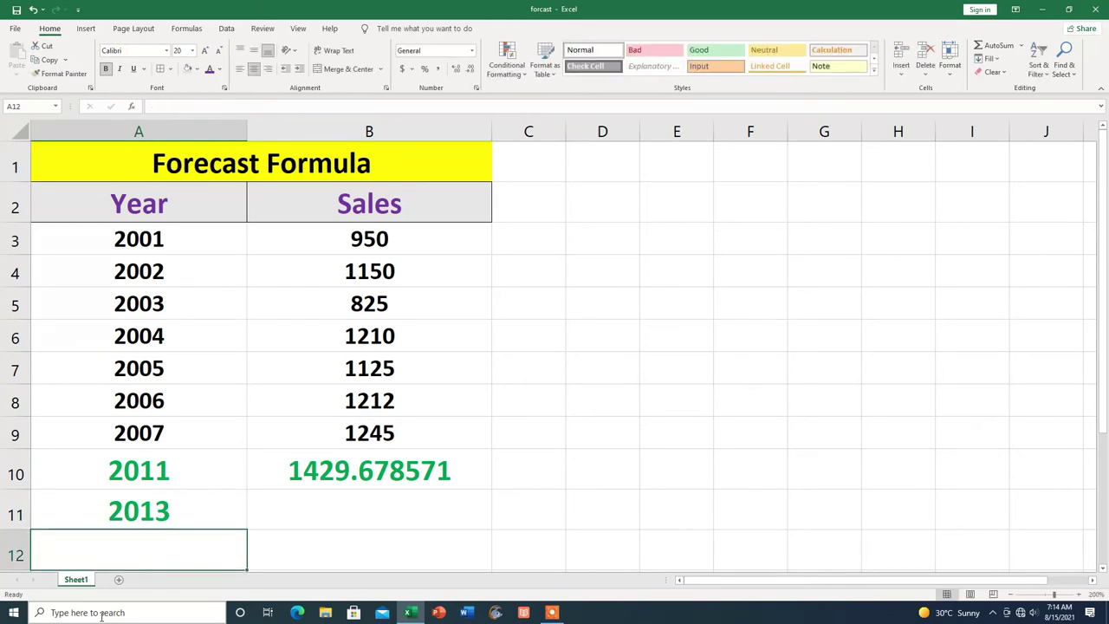
text(2017)
click(602, 468)
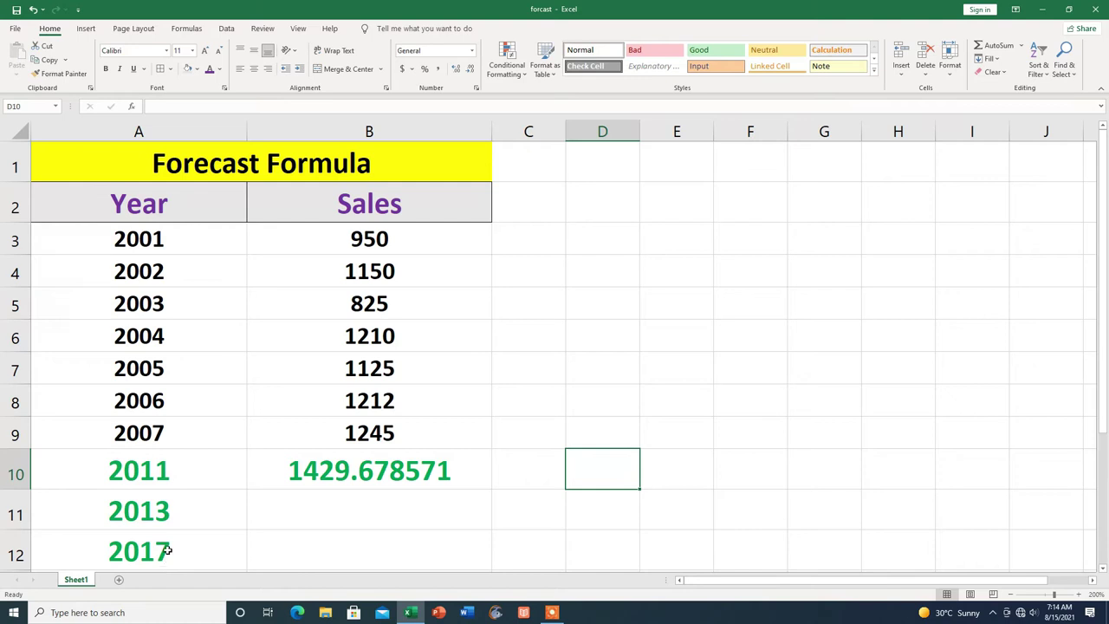
Step: Fill the B10 FORECAST formula down to B12, yielding 1517.316014 and 1763.746136
click(424, 472)
drag(490, 489, 486, 557)
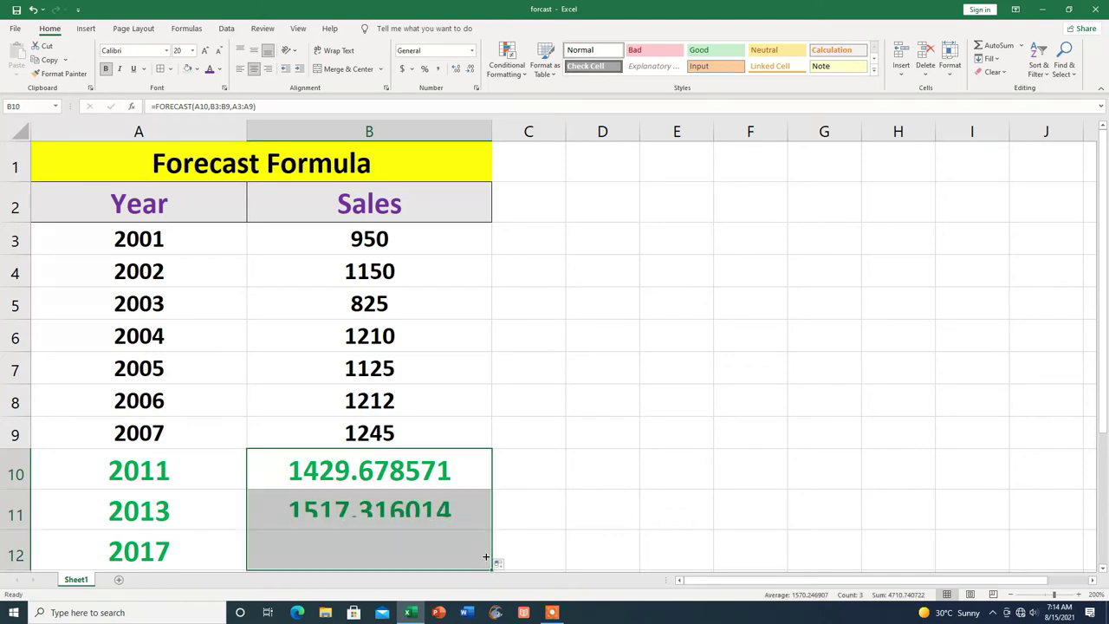
click(599, 515)
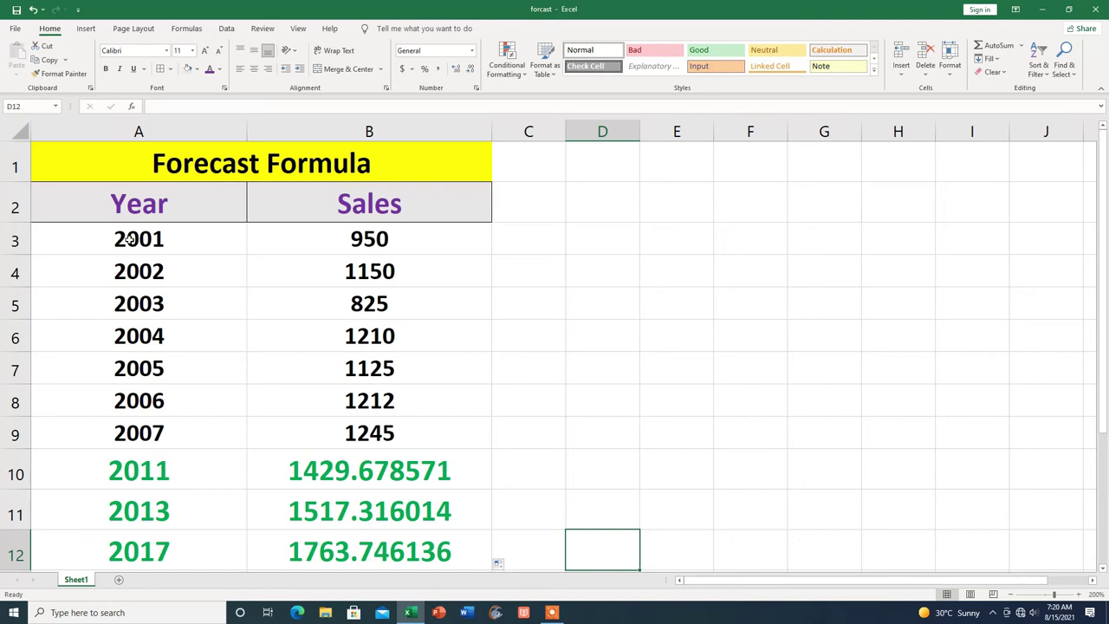
Step: Select the 2001–2007 Year and Sales range A3:B9
drag(126, 239, 347, 369)
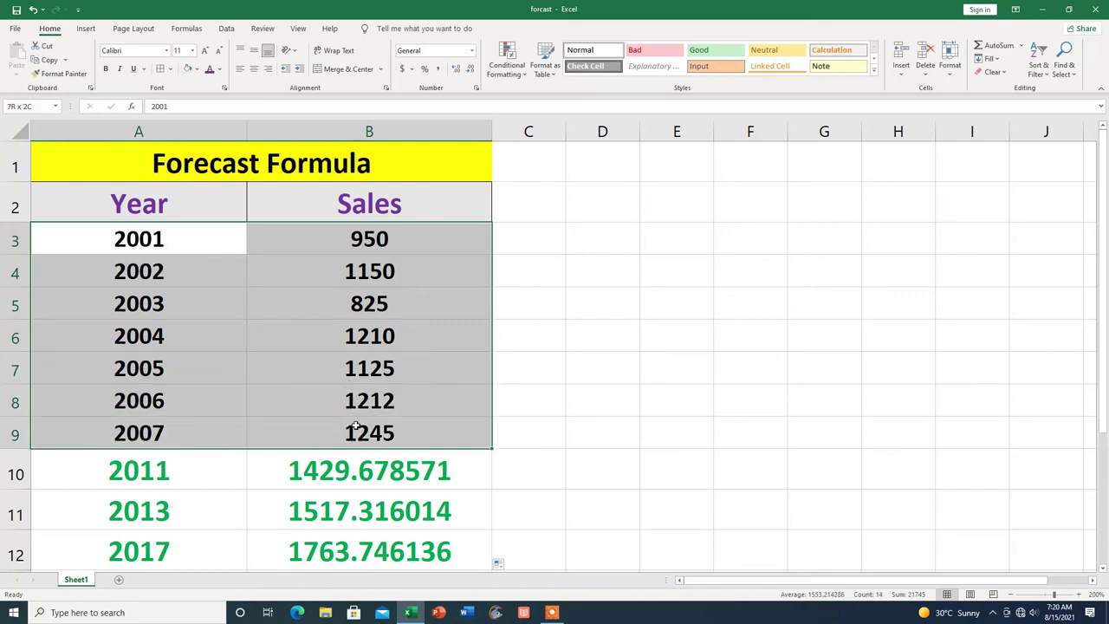
drag(347, 370, 355, 424)
click(227, 29)
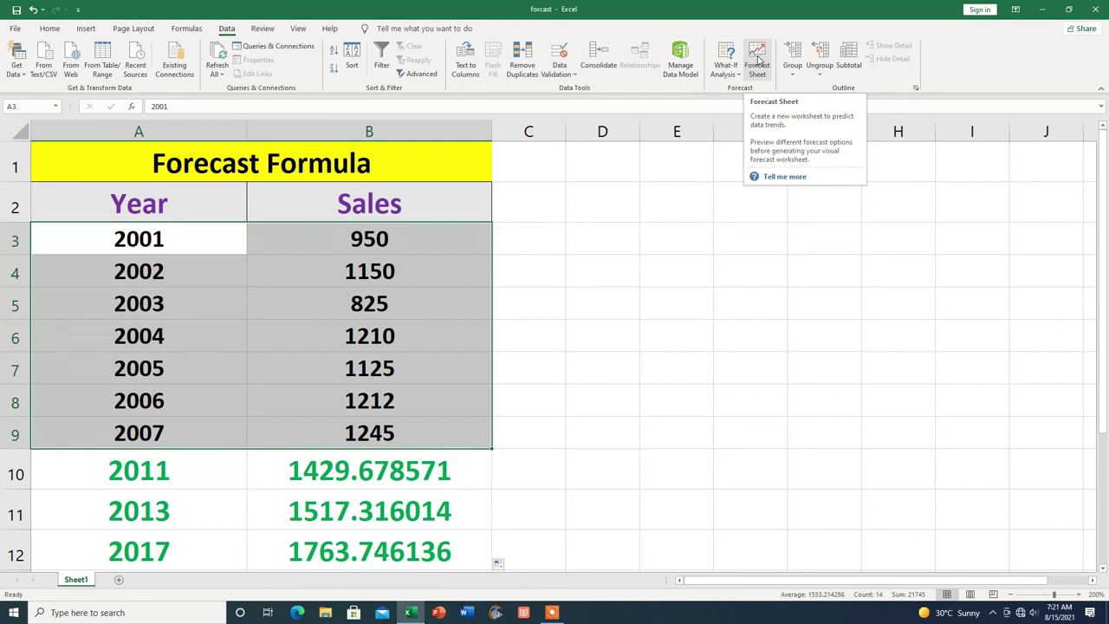
Step: Create a line-chart forecast worksheet with Forecast End set to 2015
click(757, 61)
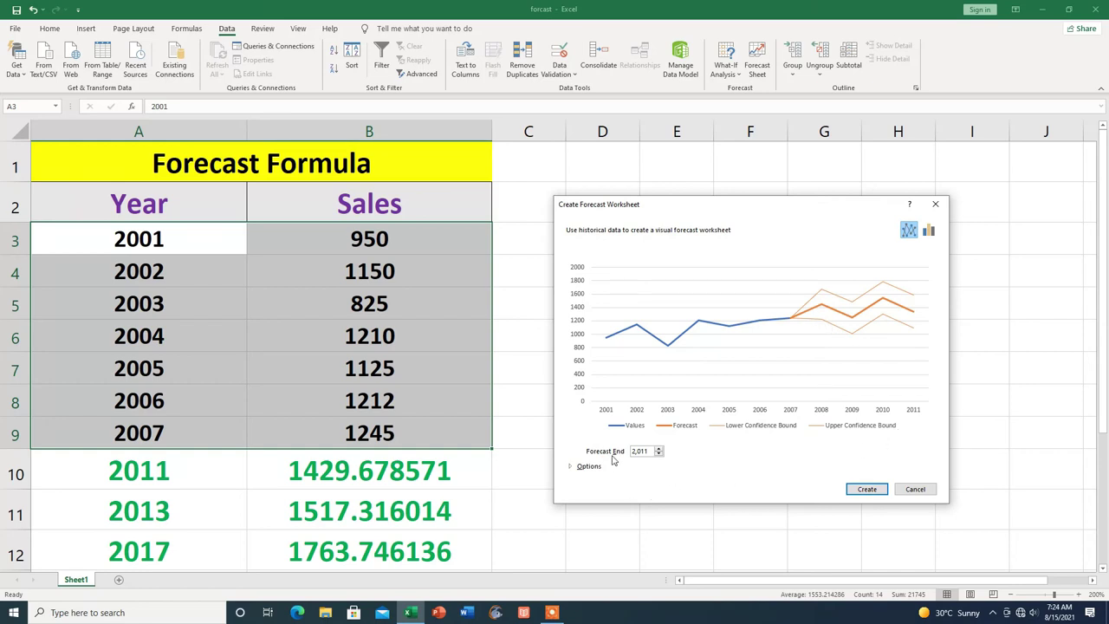
drag(638, 454, 651, 454)
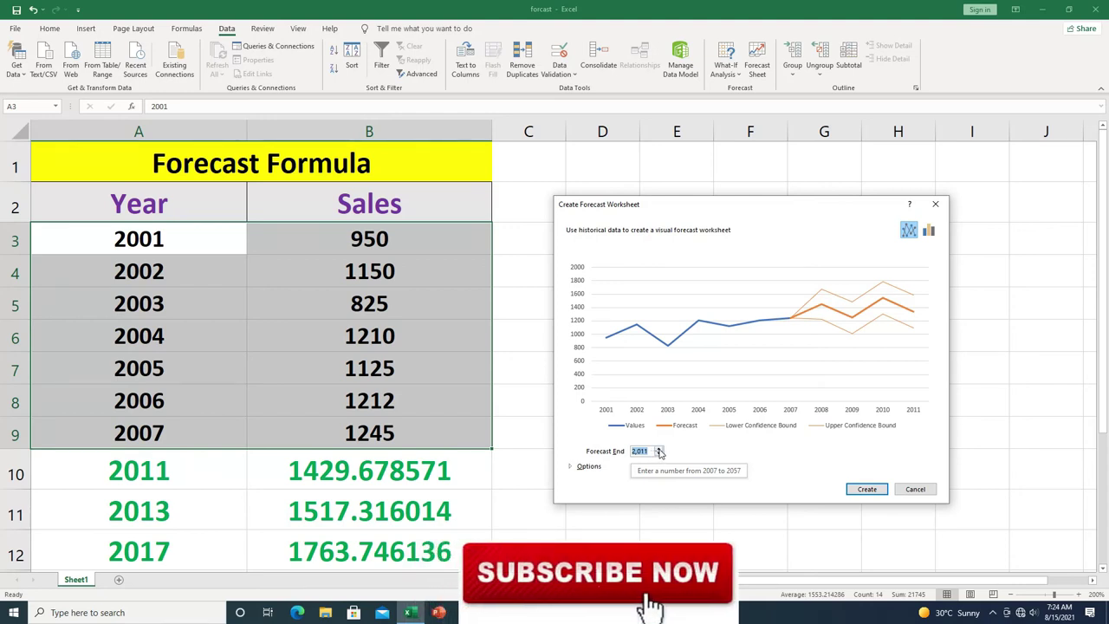
click(658, 449)
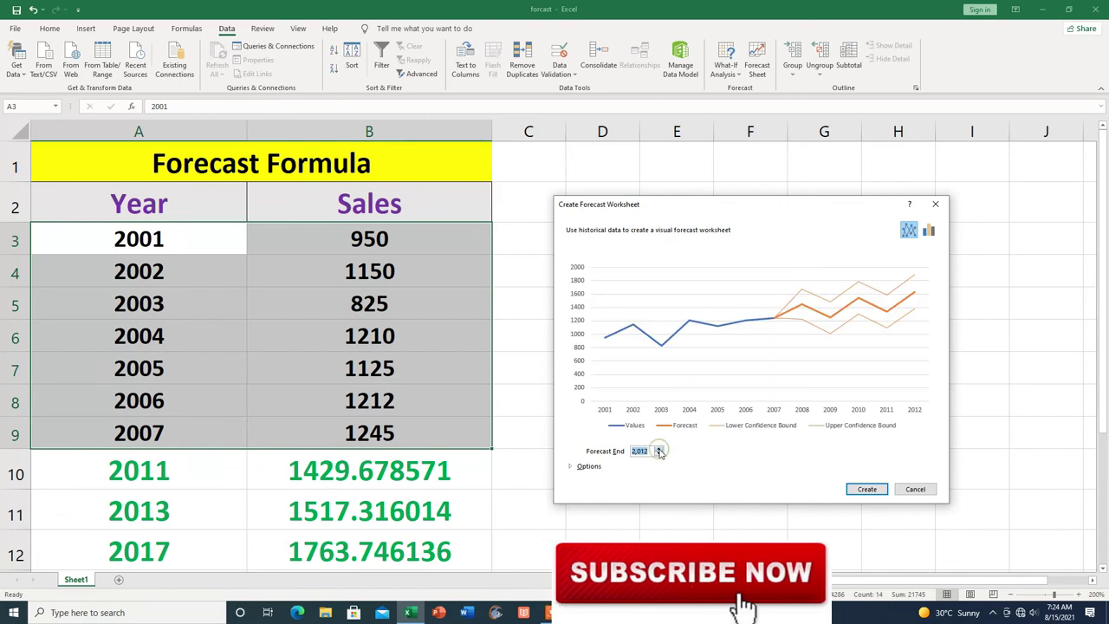
click(659, 449)
click(658, 449)
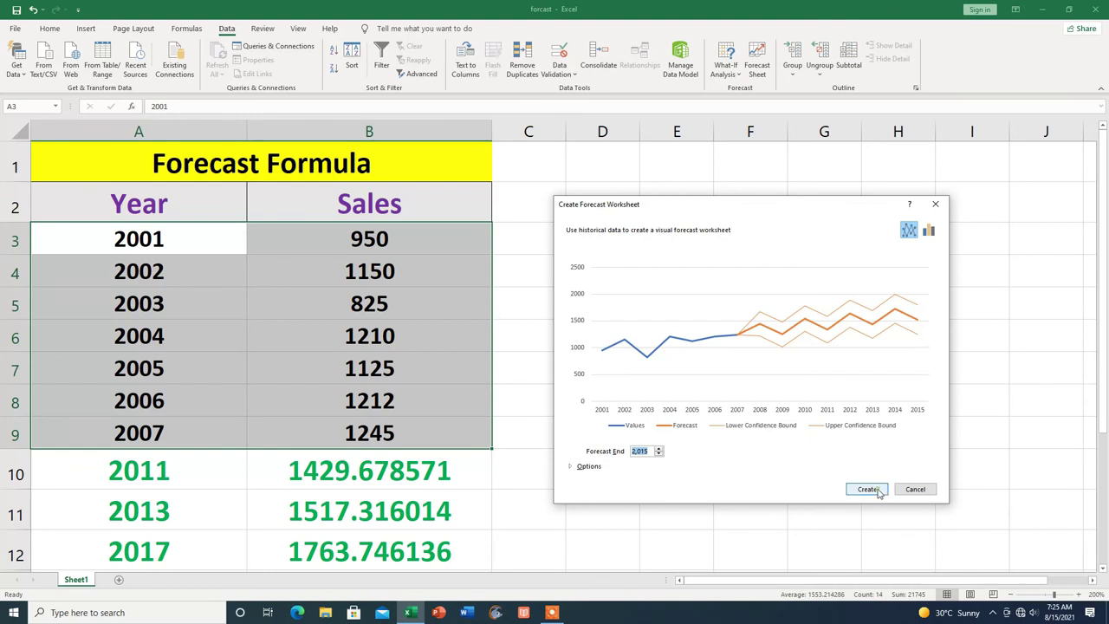
click(867, 489)
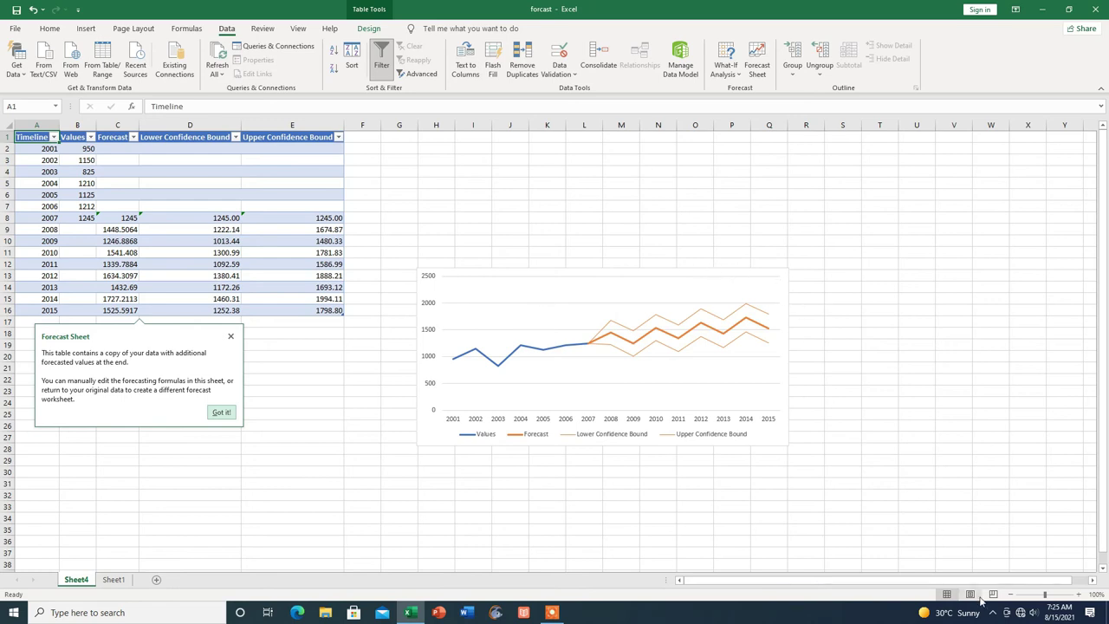
Step: Zoom in on the Sheet4 forecast table and chart, then return to Sheet1
click(1079, 595)
click(1078, 595)
click(1079, 595)
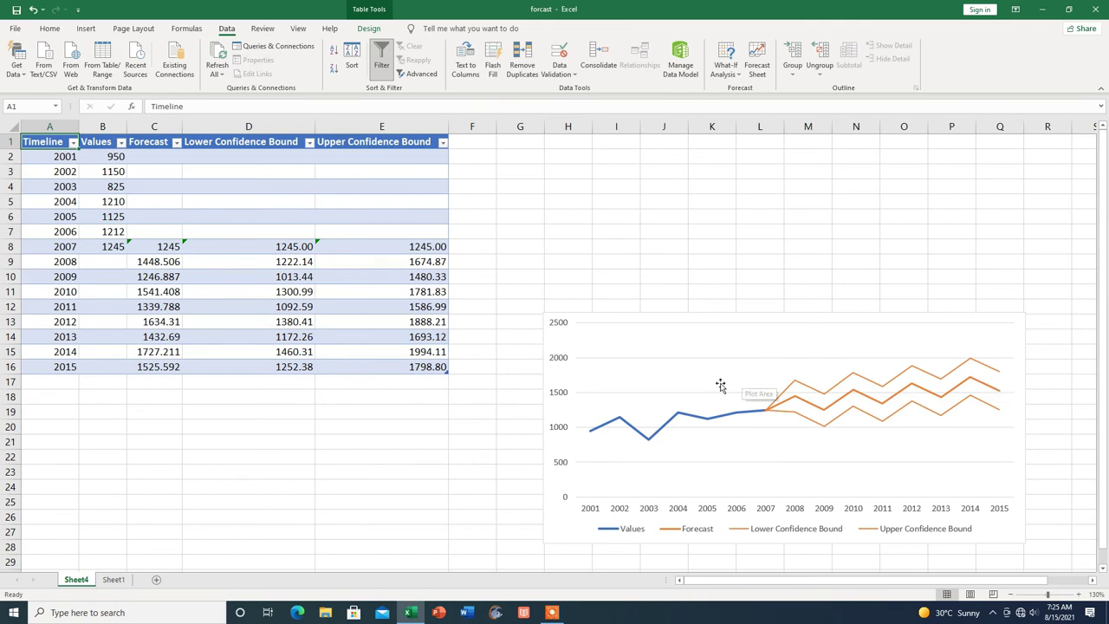
click(113, 580)
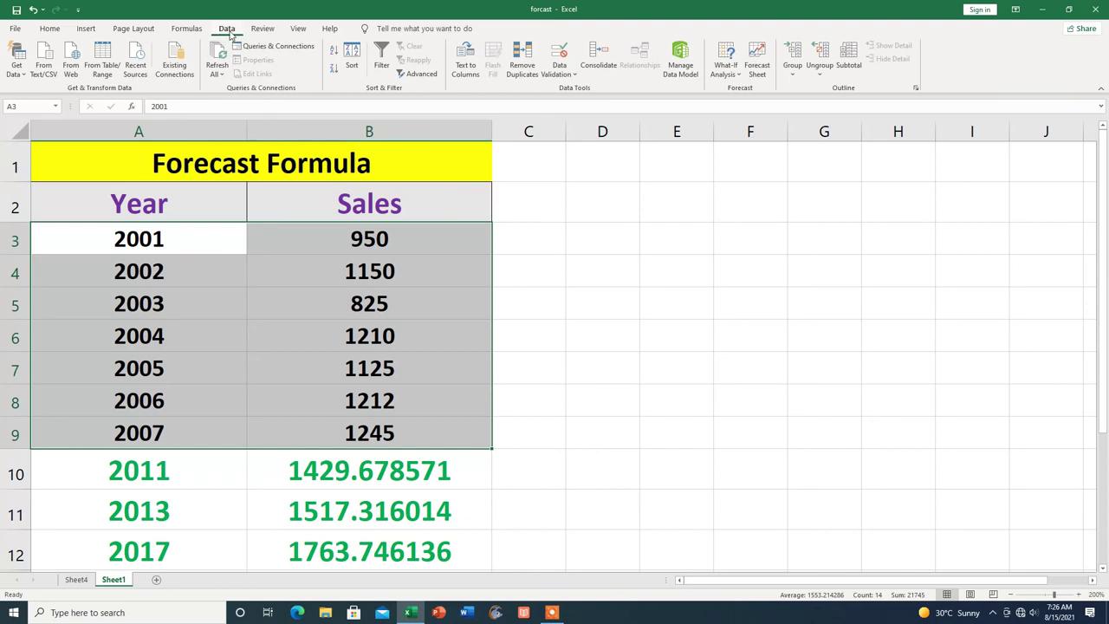
Step: Create a column-chart forecast worksheet with Forecast End raised to 2015
click(762, 63)
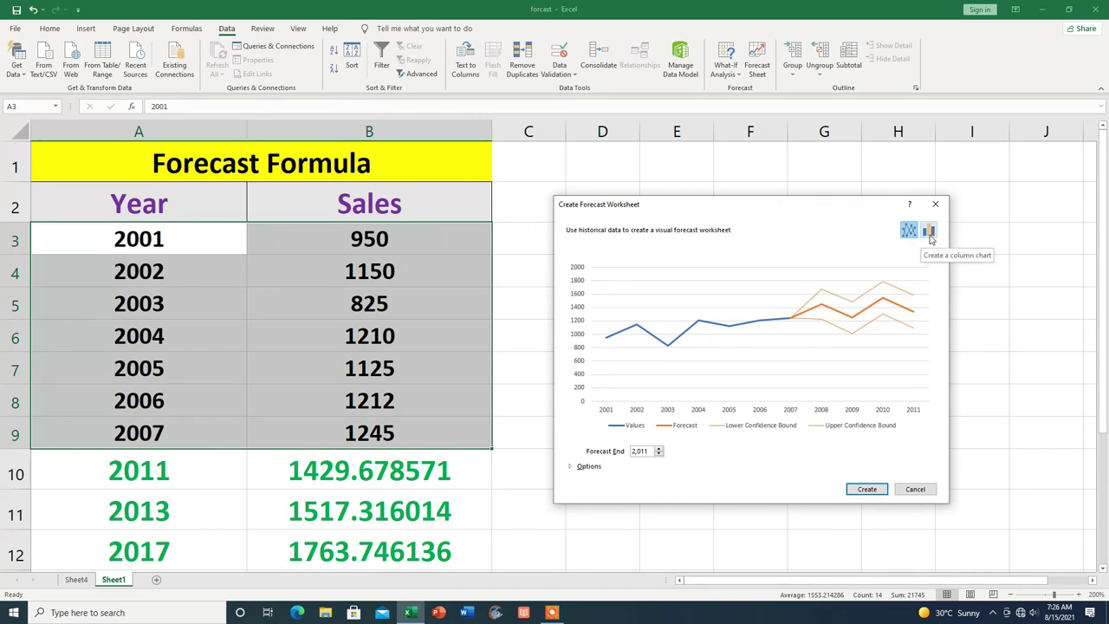
click(929, 231)
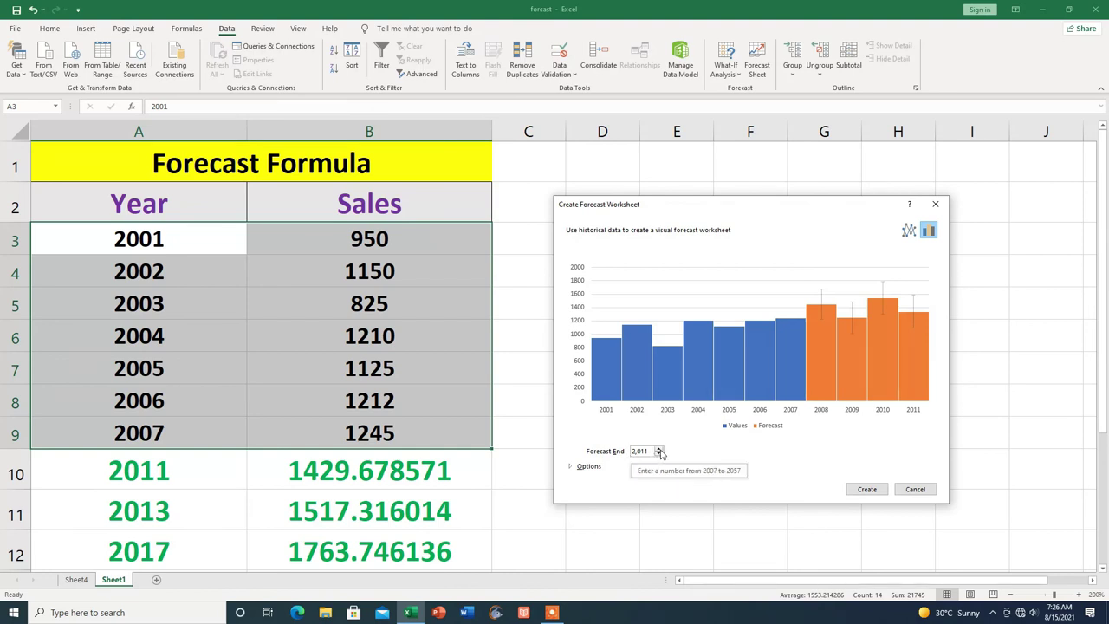
click(660, 452)
click(659, 452)
click(659, 452)
click(660, 452)
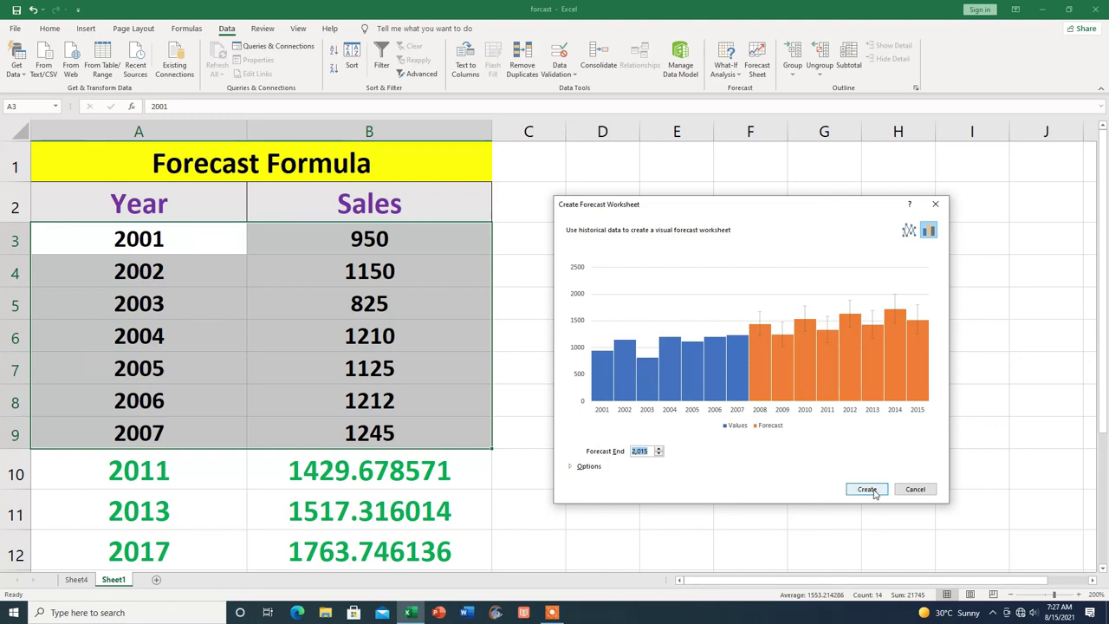
click(868, 490)
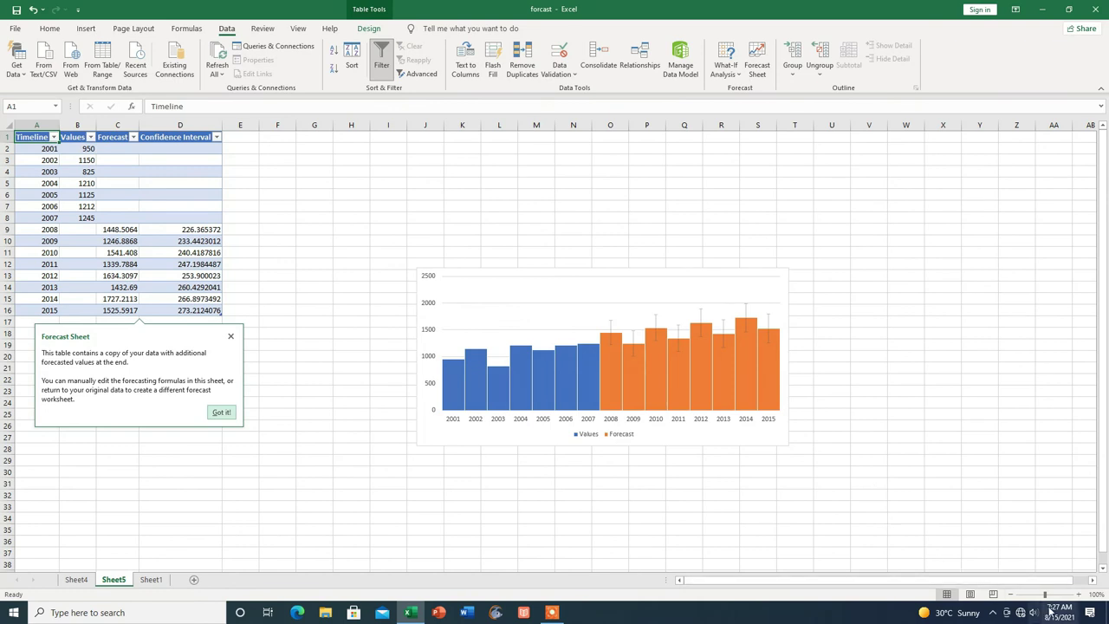
click(1079, 594)
click(1078, 595)
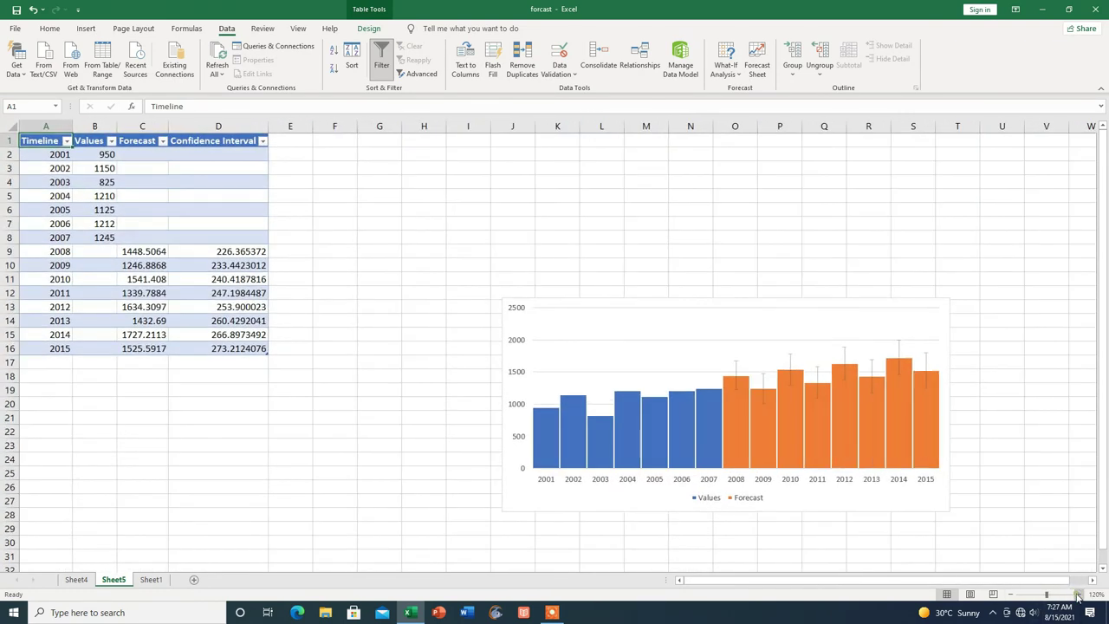
click(1078, 594)
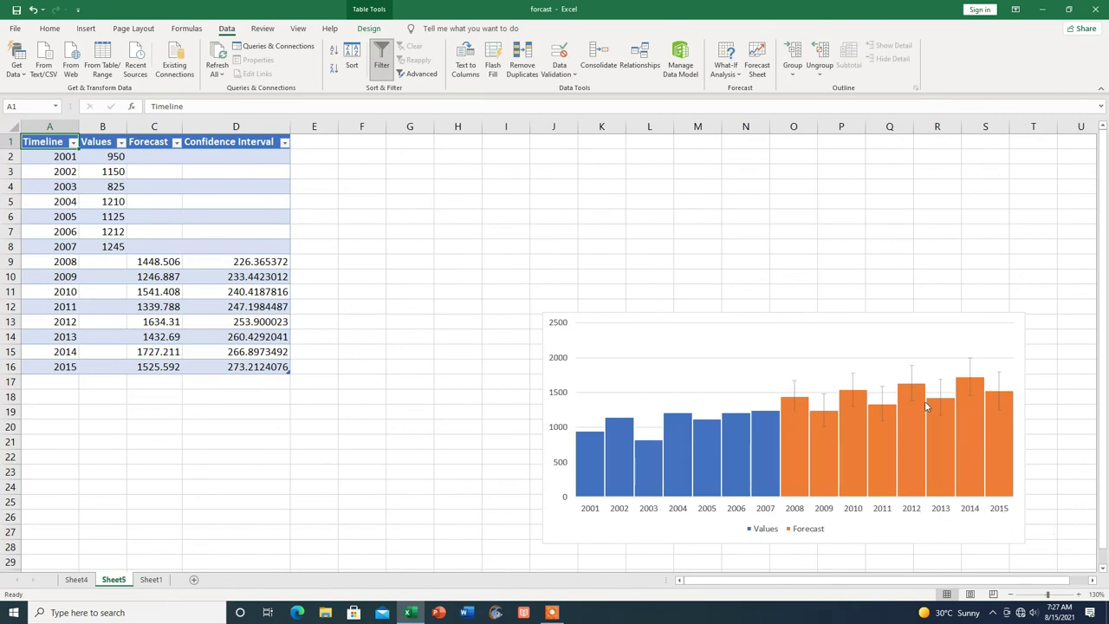
mouse_move(980, 404)
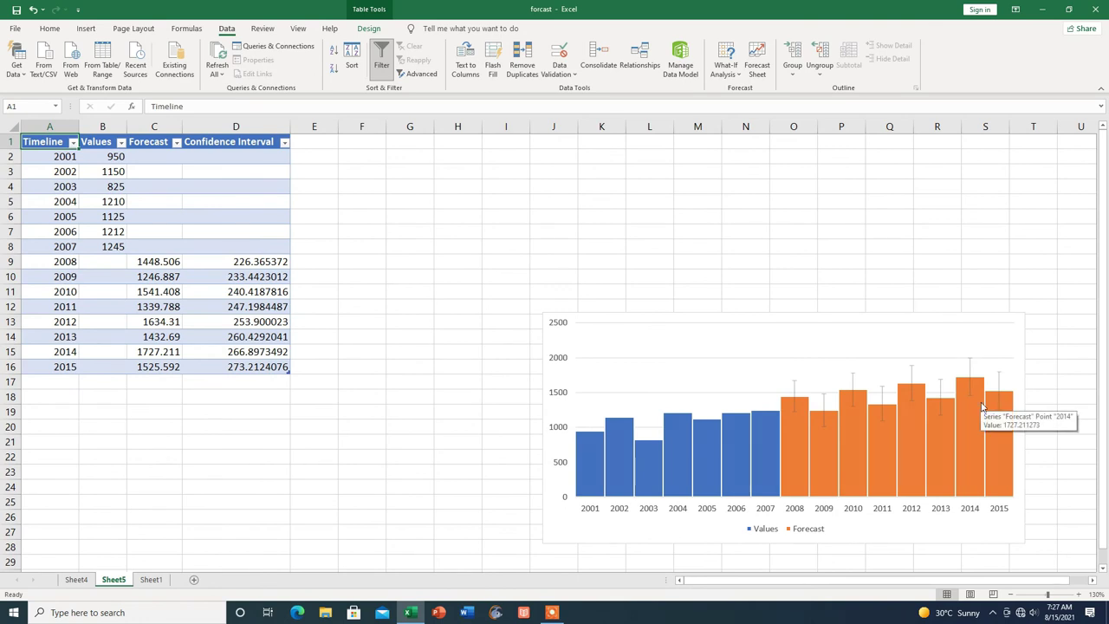